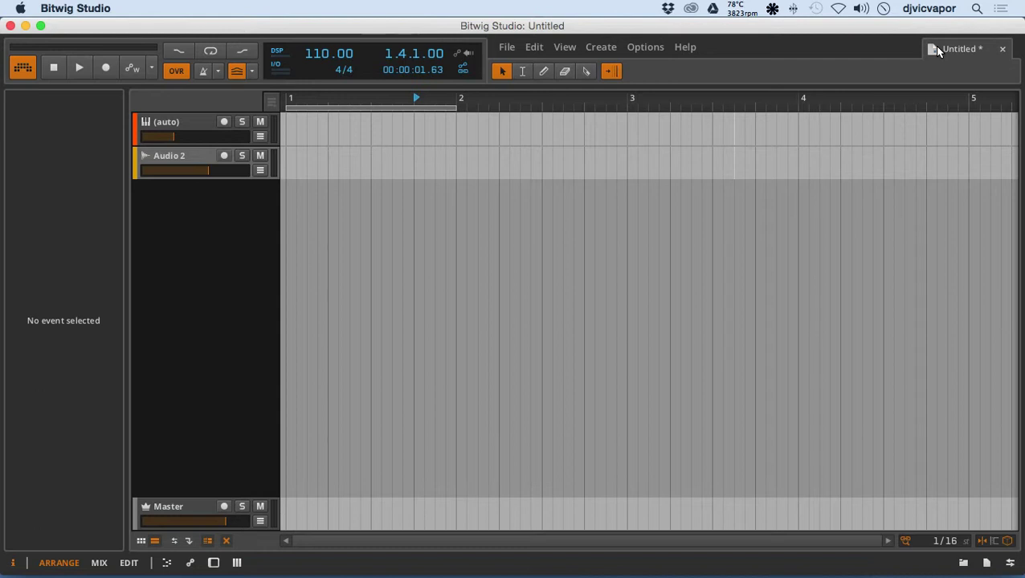
- Create a new empty project and switch back and forth between it and the original project
{"action": "left_click", "coordinate": [507, 49]}
{"action": "key", "text": "Escape"}
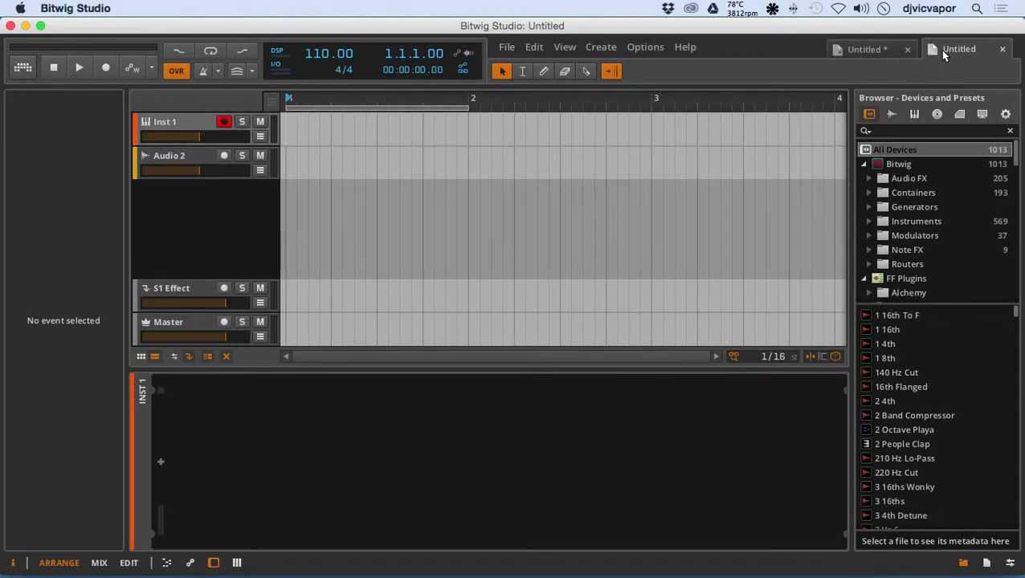
{"action": "left_click", "coordinate": [898, 51]}
{"action": "left_click", "coordinate": [958, 50]}
{"action": "left_click", "coordinate": [894, 50]}
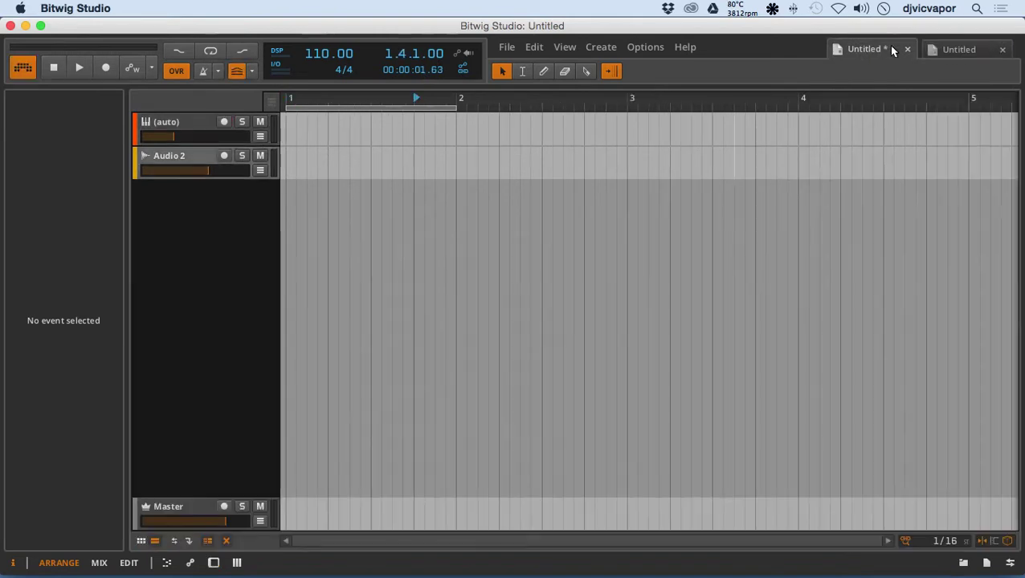
{"action": "left_click", "coordinate": [967, 50]}
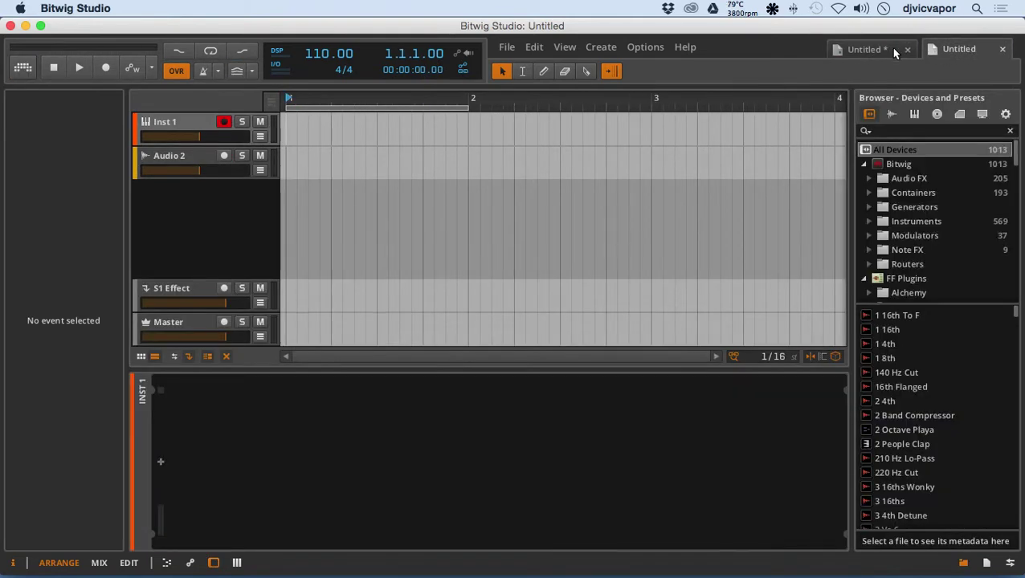
{"action": "left_click", "coordinate": [896, 50]}
{"action": "left_click", "coordinate": [947, 49]}
{"action": "left_click", "coordinate": [894, 50]}
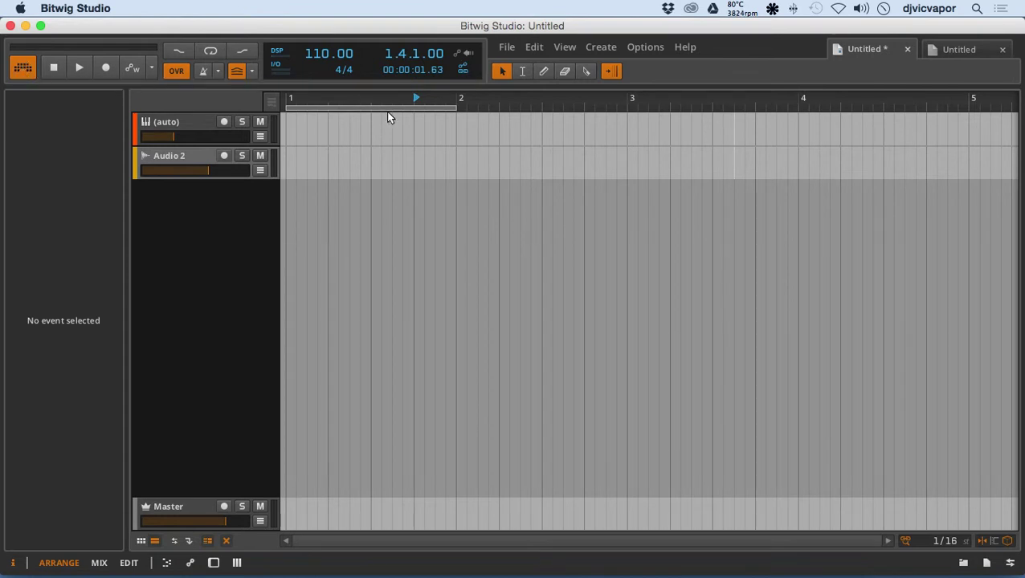
{"action": "left_click", "coordinate": [958, 50]}
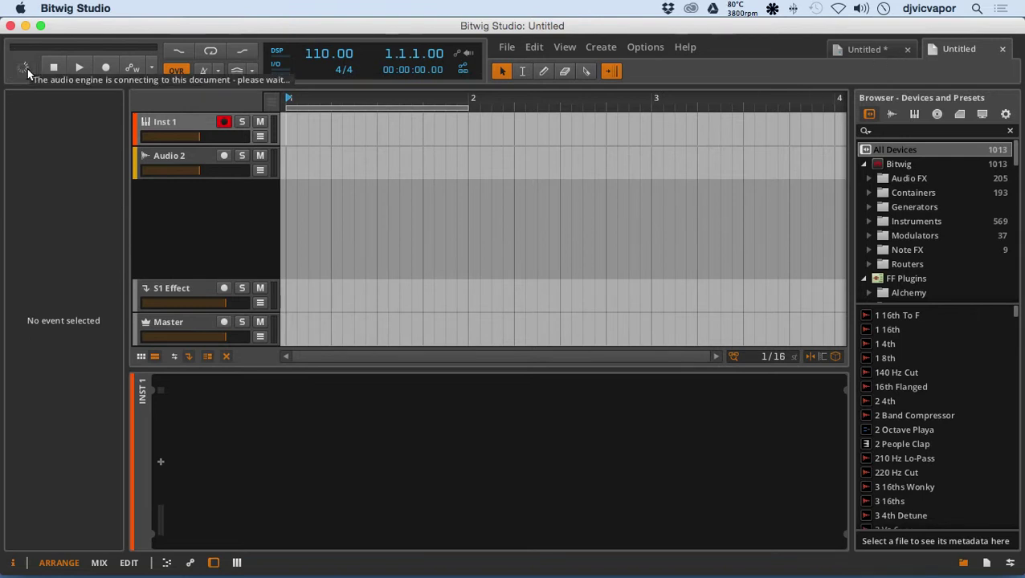
- Activate the audio engine in both projects, then close the new empty project
{"action": "left_click", "coordinate": [26, 71]}
{"action": "left_click", "coordinate": [870, 52]}
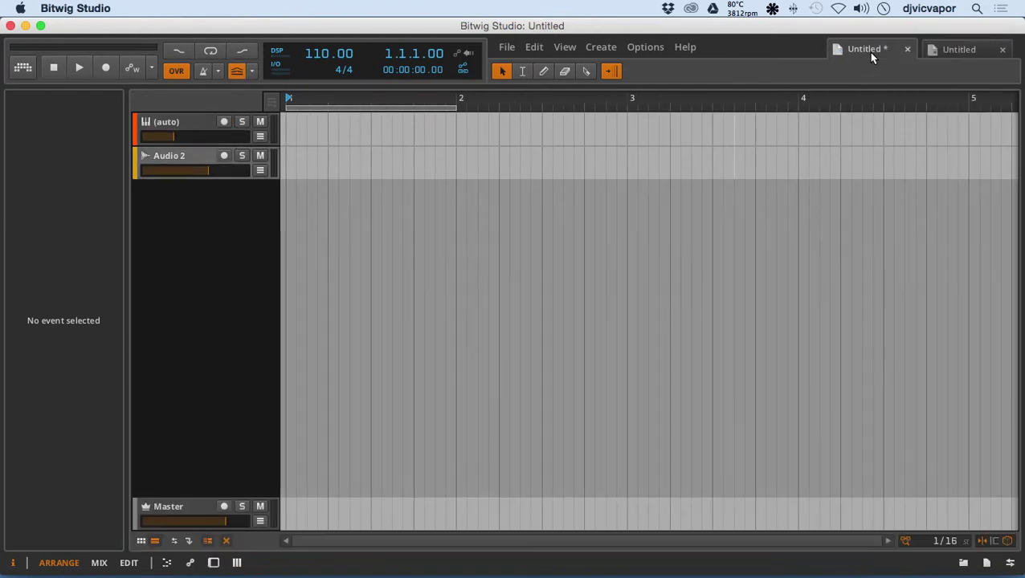
{"action": "left_click", "coordinate": [963, 51]}
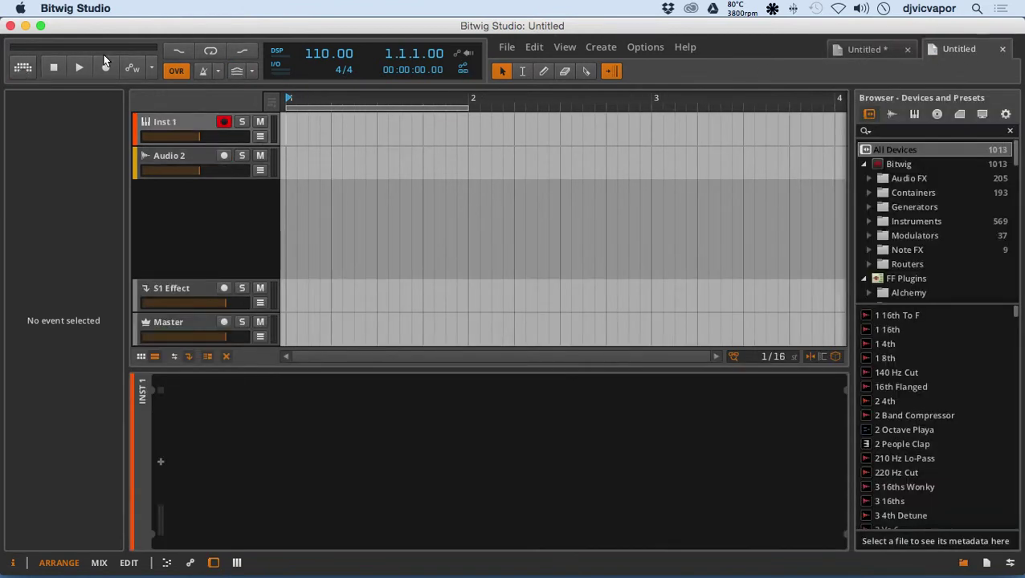
{"action": "left_click", "coordinate": [841, 51]}
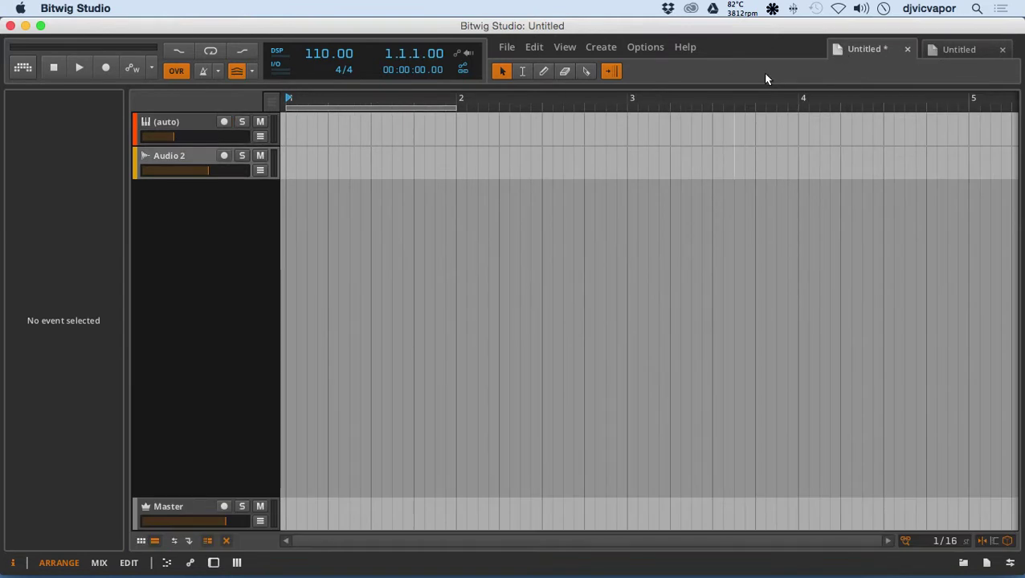
{"action": "left_click", "coordinate": [22, 67]}
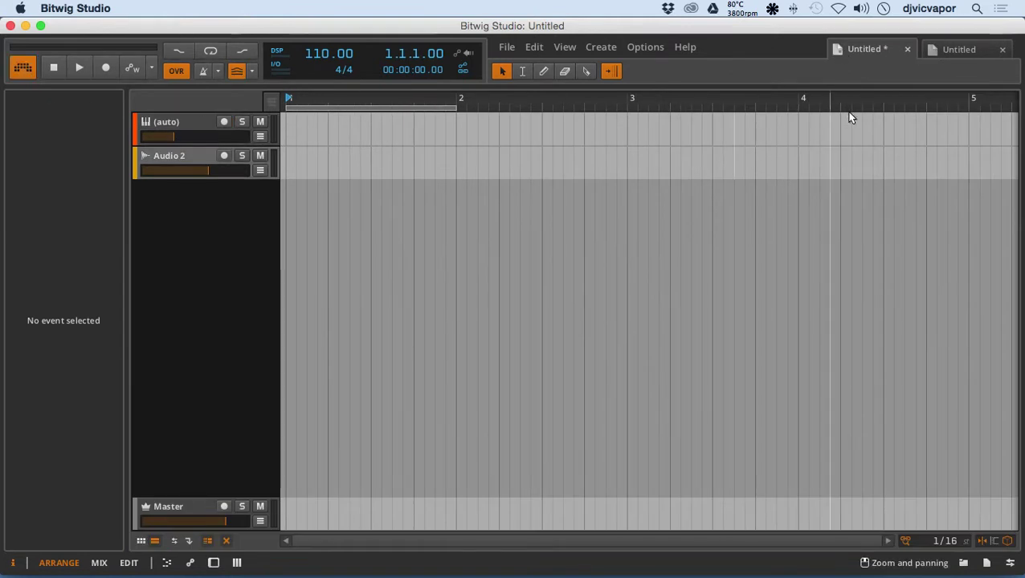
{"action": "left_click", "coordinate": [952, 53]}
{"action": "left_click", "coordinate": [886, 52]}
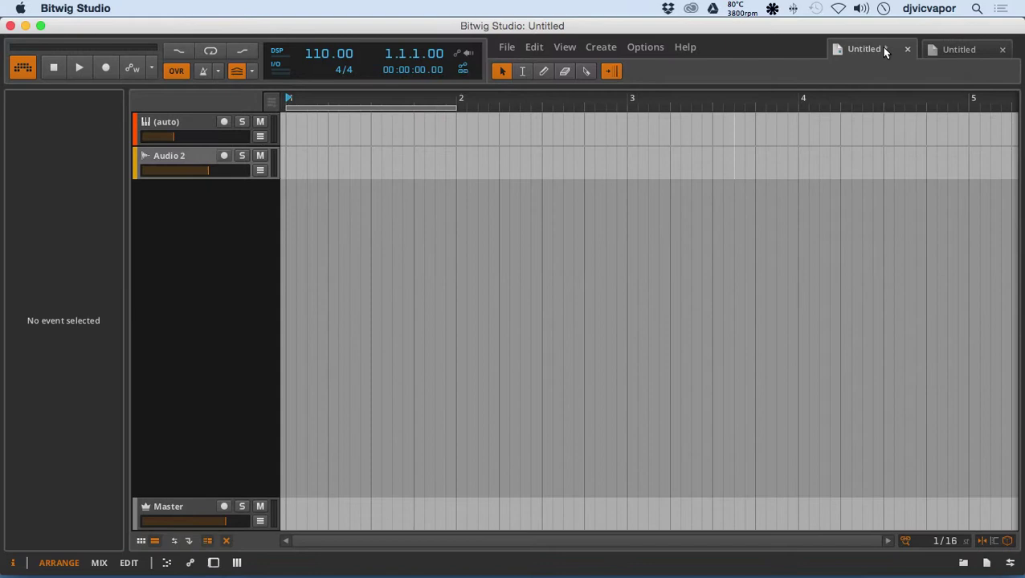
{"action": "left_click", "coordinate": [1002, 50]}
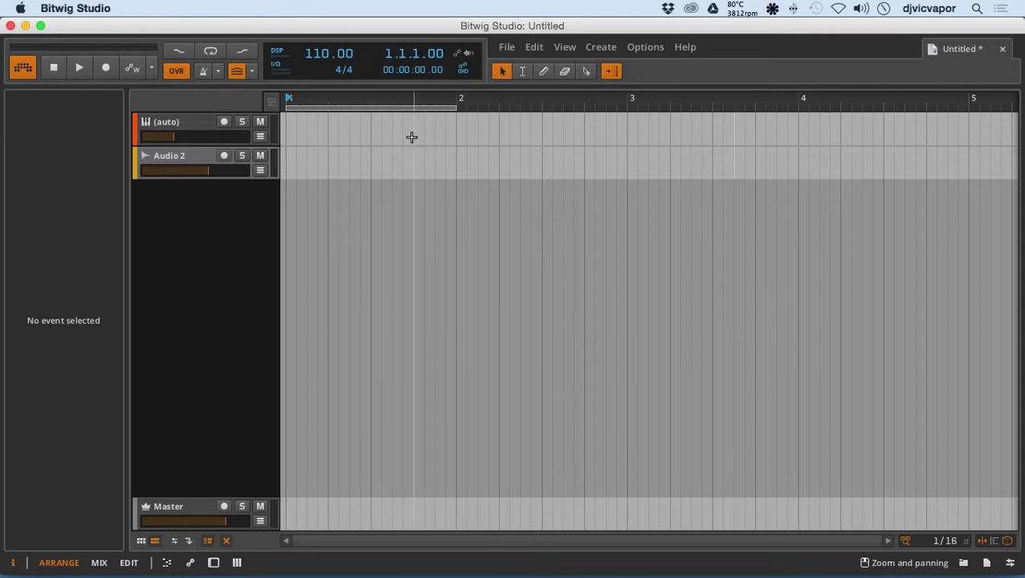
- Create a clip on the (auto) track at 1.1.1.00, length 1.0.0.00, then zoom out and back into bar 1
{"action": "double_click", "coordinate": [332, 135]}
{"action": "mouse_move", "coordinate": [333, 138]}
{"action": "left_mouse_down"}
{"action": "mouse_move", "coordinate": [681, 137]}
{"action": "mouse_move", "coordinate": [423, 135]}
{"action": "mouse_move", "coordinate": [426, 188]}
{"action": "mouse_move", "coordinate": [432, 138]}
{"action": "mouse_move", "coordinate": [338, 145]}
{"action": "left_mouse_up"}
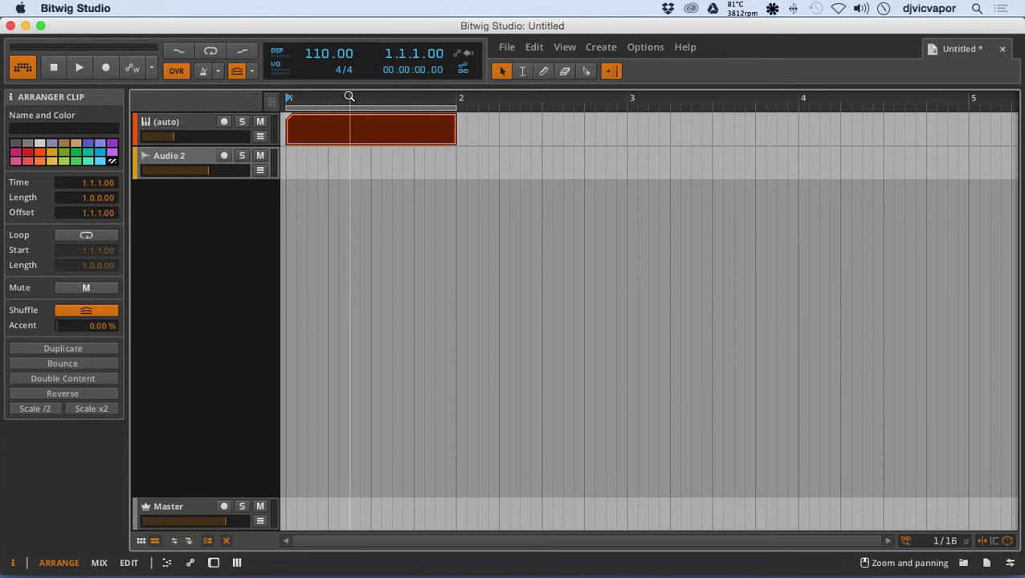
{"action": "left_click_drag", "start_coordinate": [349, 97], "coordinate": [388, 97]}
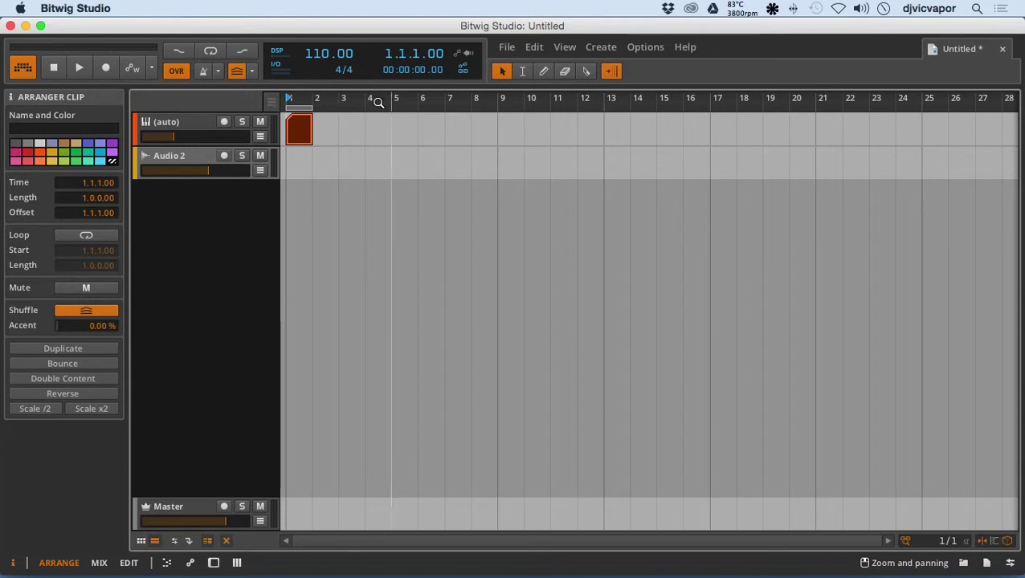
{"action": "left_click_drag", "start_coordinate": [351, 101], "coordinate": [660, 103]}
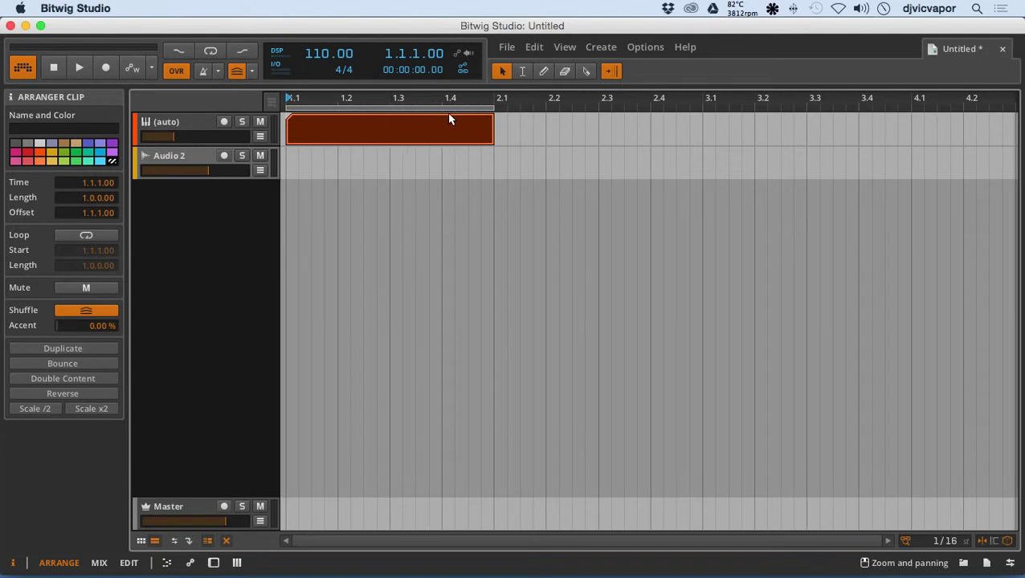
- With the Time Selection tool, mark 1.4 to 2.1 on the (auto) clip, split with Cmd+E, then undo
{"action": "left_click", "coordinate": [523, 70]}
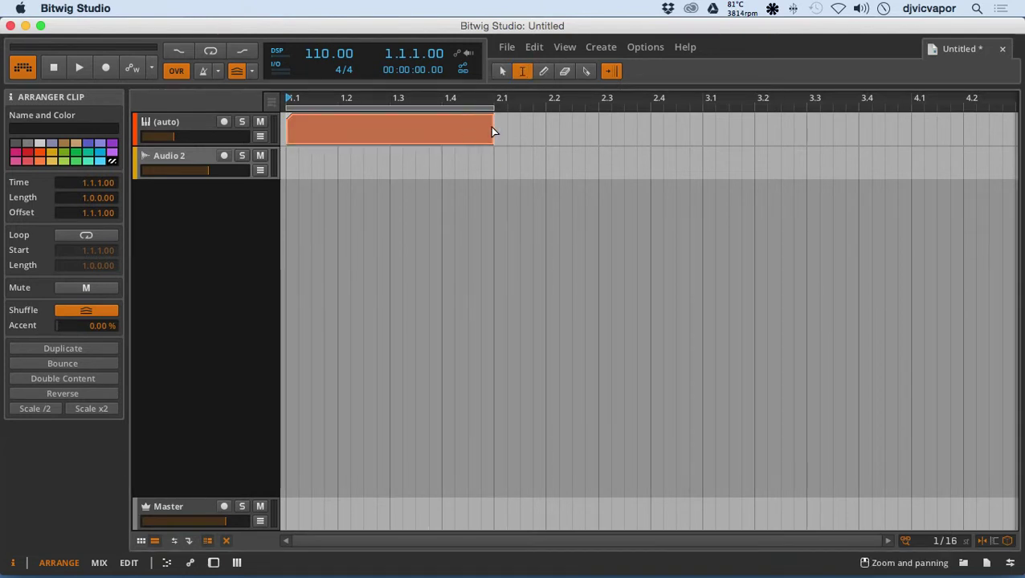
{"action": "left_click_drag", "start_coordinate": [491, 131], "coordinate": [436, 132]}
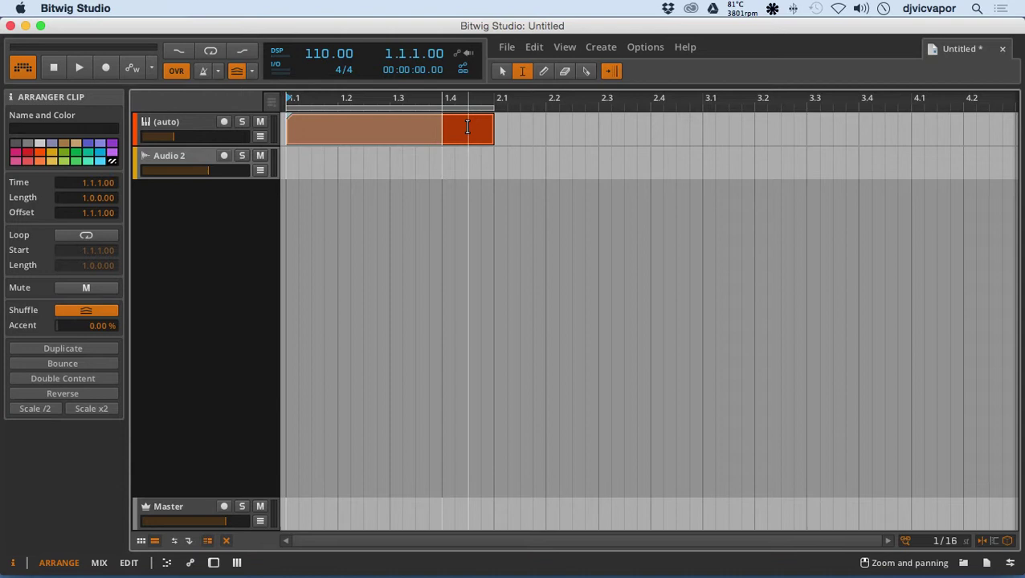
{"action": "key", "text": "super+e"}
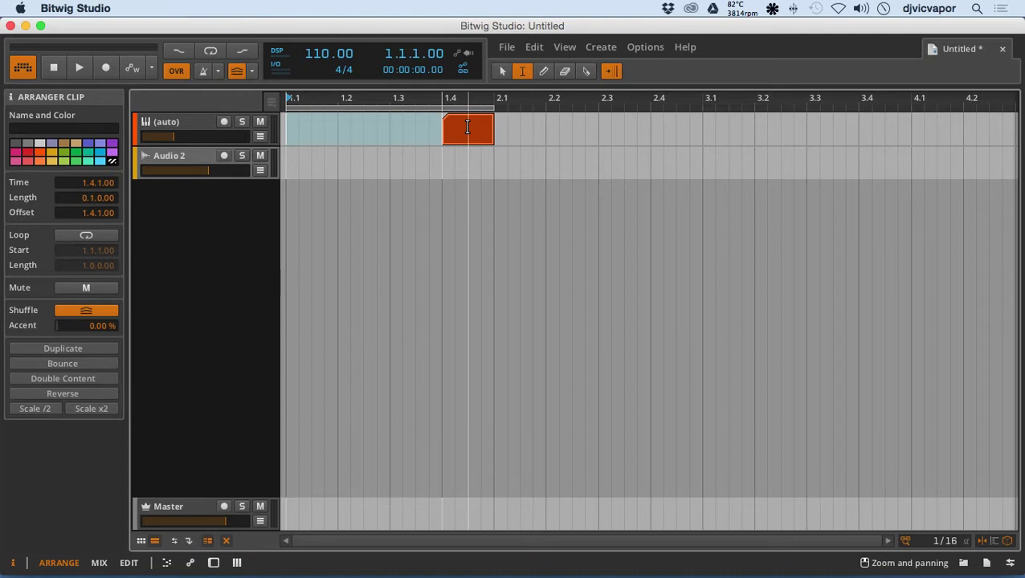
{"action": "key", "text": "super+z"}
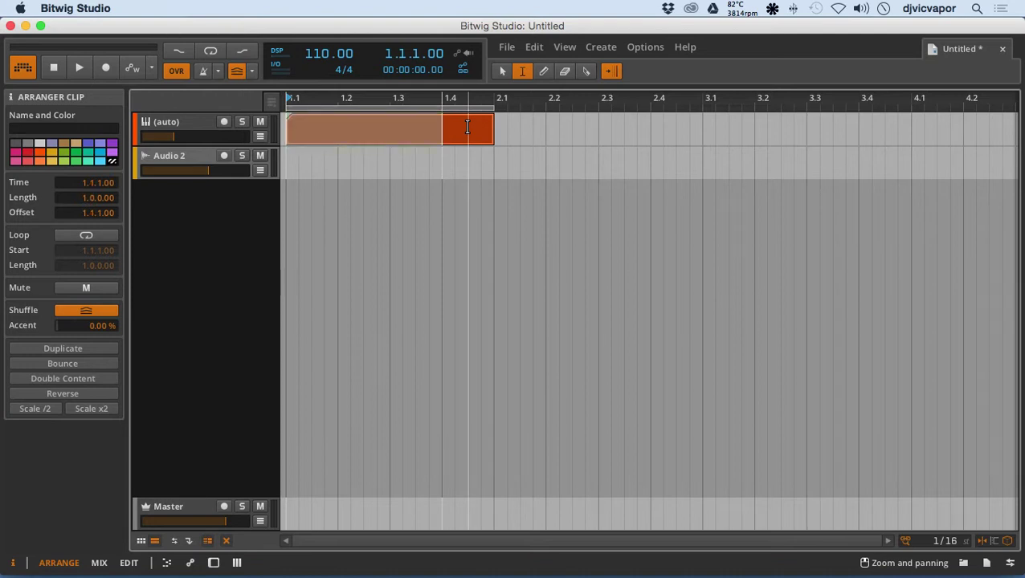
- Create one-bar clips on Audio 2, a new Audio 3 and a new Audio 4 track
{"action": "left_click", "coordinate": [502, 71]}
{"action": "double_click", "coordinate": [404, 166]}
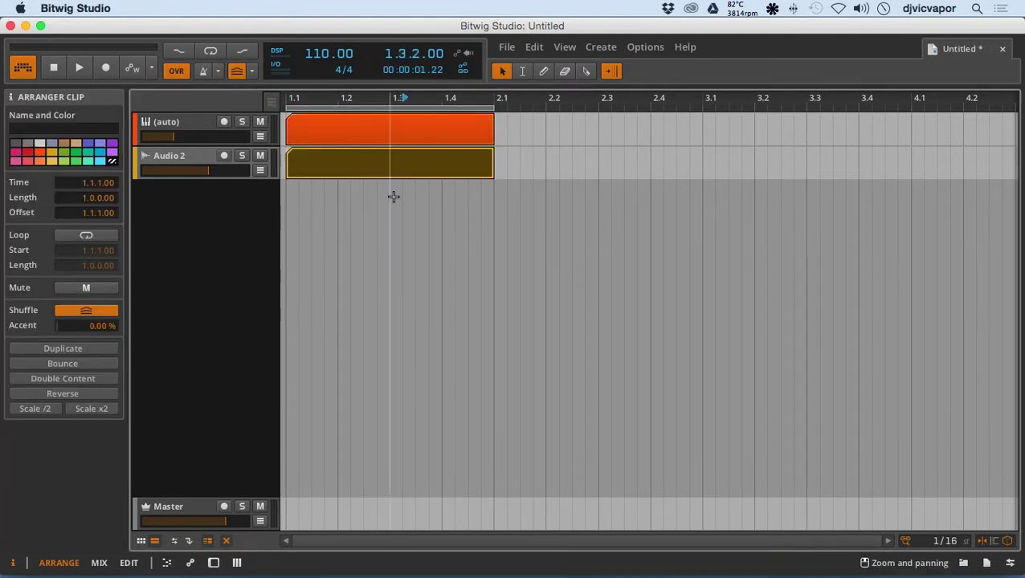
{"action": "right_click", "coordinate": [250, 213]}
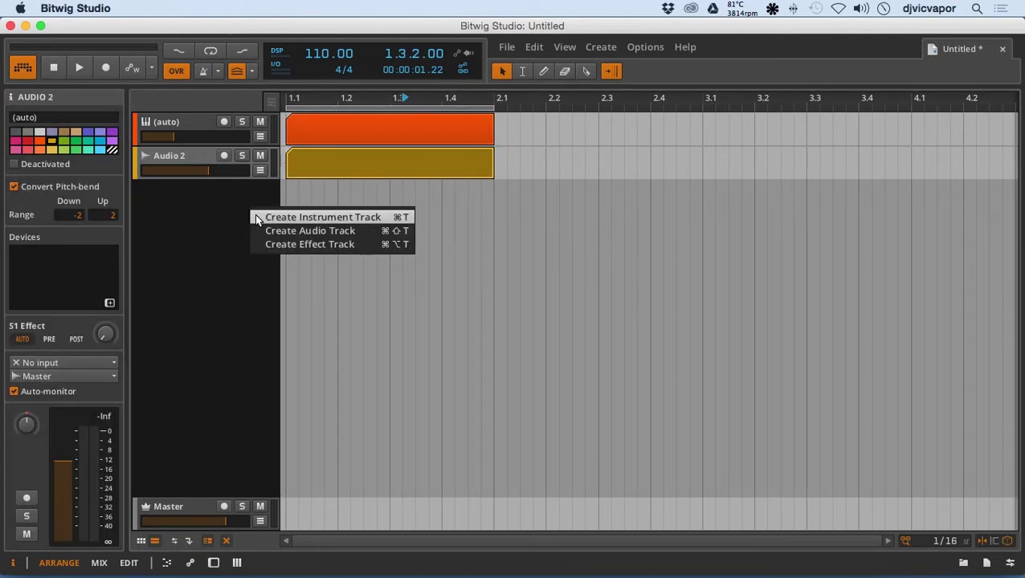
{"action": "left_click", "coordinate": [252, 229]}
{"action": "double_click", "coordinate": [353, 202]}
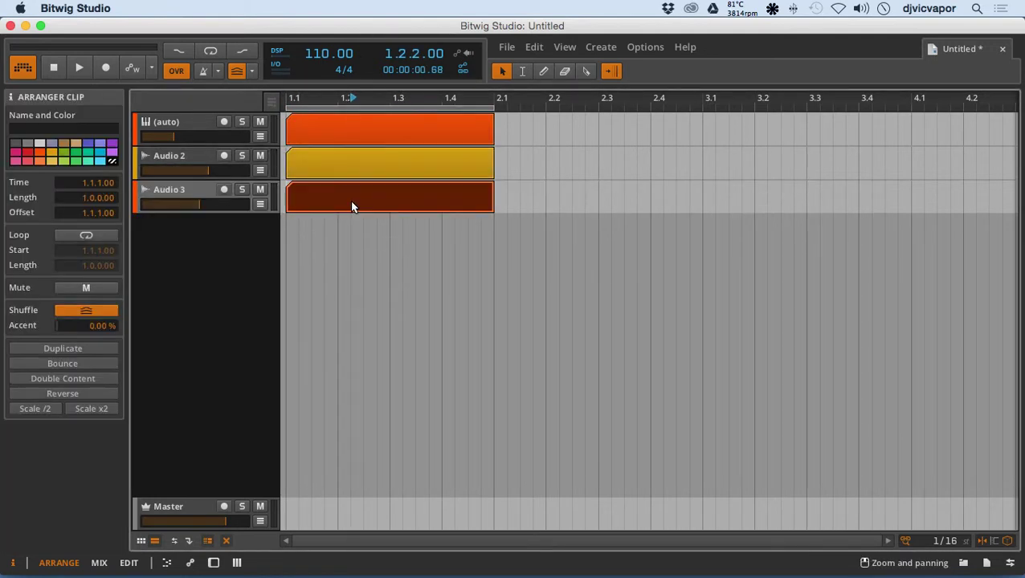
{"action": "right_click", "coordinate": [229, 254]}
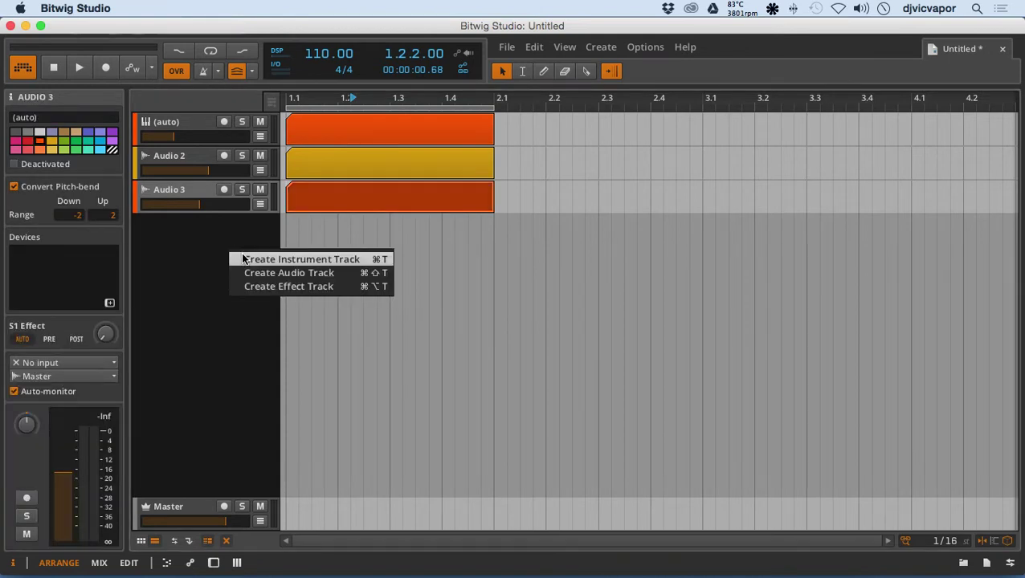
{"action": "left_click", "coordinate": [233, 274]}
{"action": "double_click", "coordinate": [325, 224]}
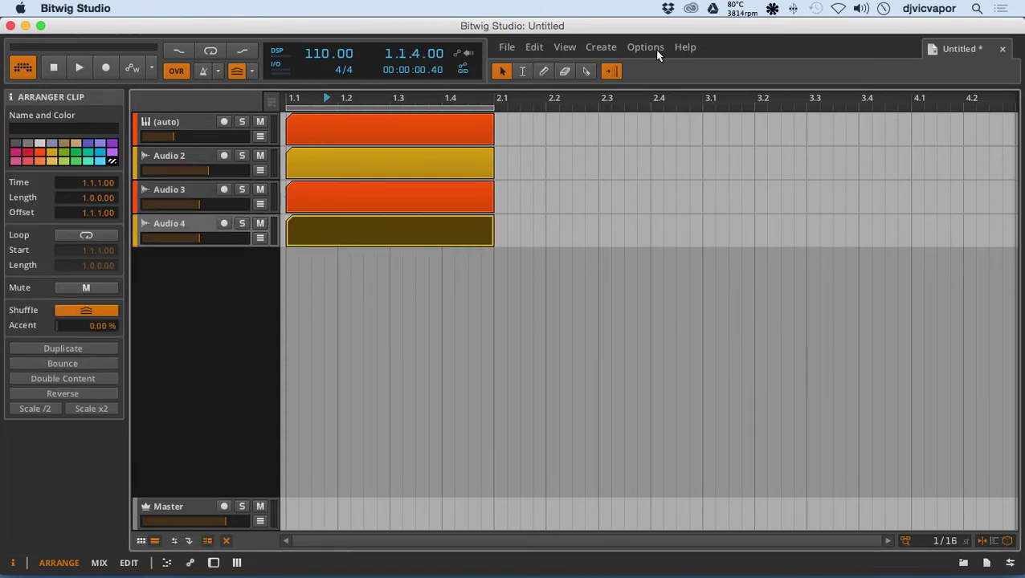
{"action": "left_click", "coordinate": [522, 71]}
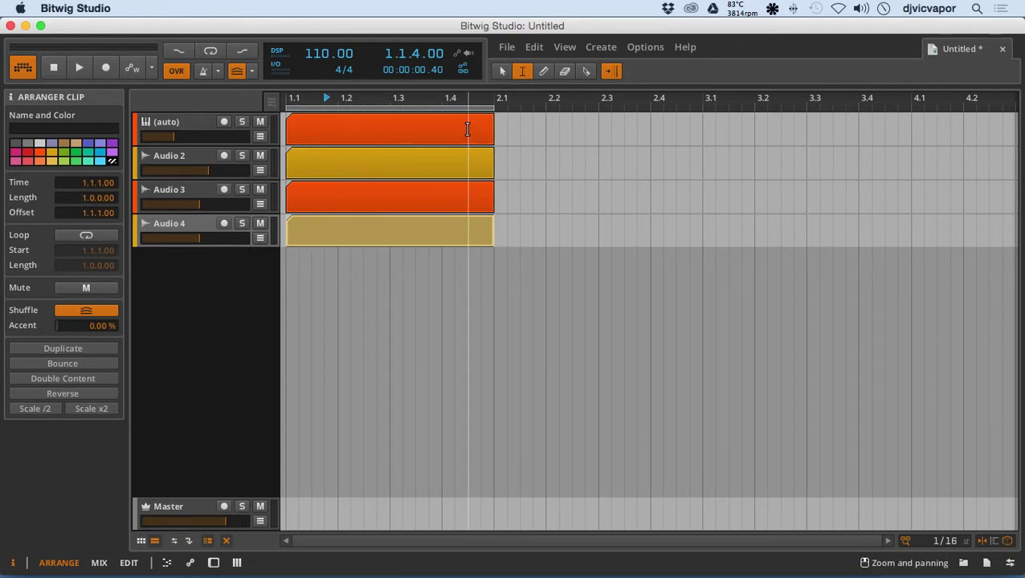
- Delete a time range from all four clips, shift the short leftovers toward 2.2, then undo those edits
{"action": "left_click_drag", "start_coordinate": [468, 129], "coordinate": [416, 233]}
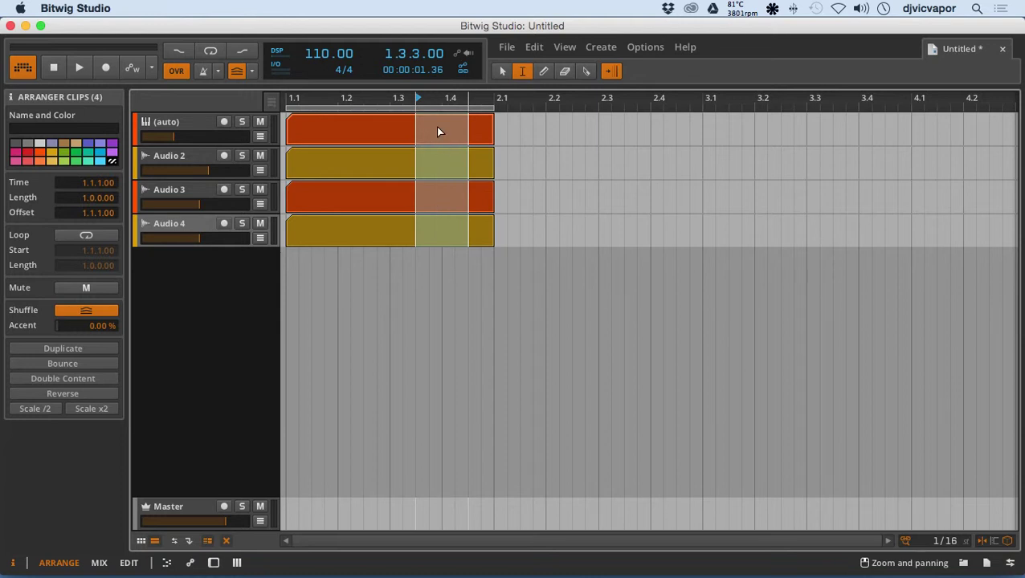
{"action": "key", "text": "Delete"}
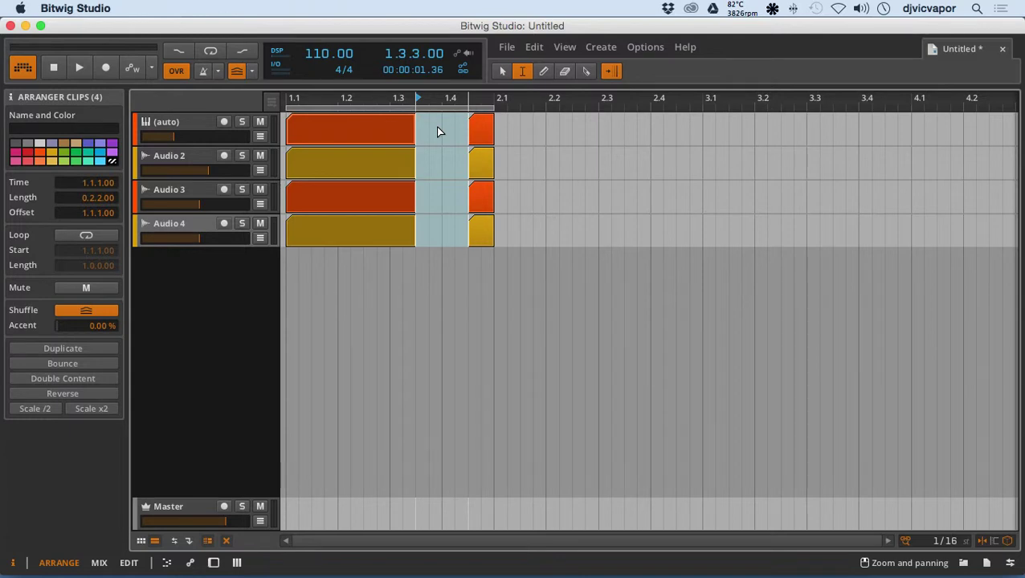
{"action": "left_click", "coordinate": [502, 70]}
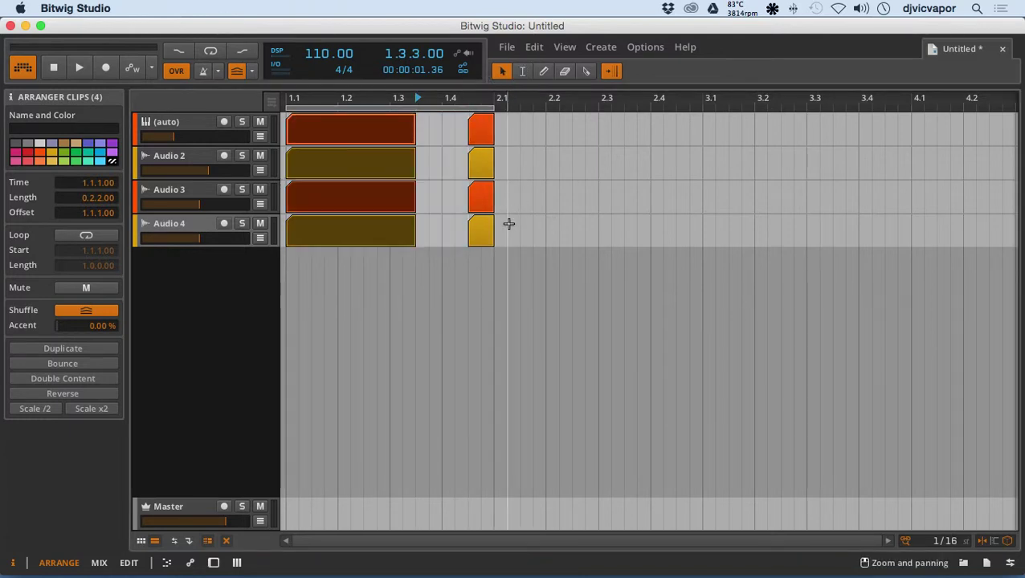
{"action": "left_click", "coordinate": [503, 223]}
{"action": "left_click_drag", "start_coordinate": [494, 222], "coordinate": [502, 132]}
{"action": "left_click", "coordinate": [523, 71]}
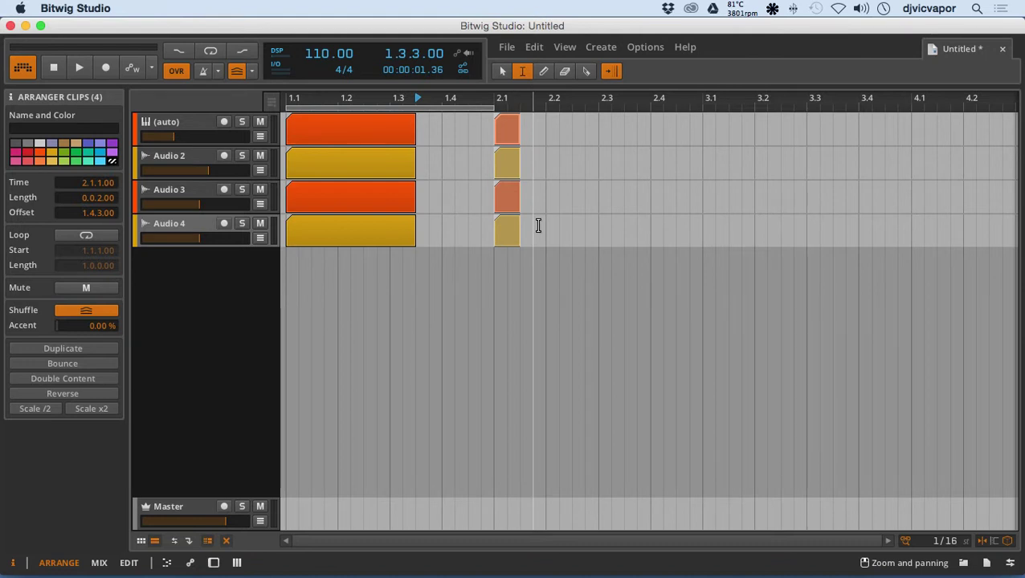
{"action": "key", "text": "super+z"}
{"action": "key", "text": "super+z"}
{"action": "key", "text": "super+z"}
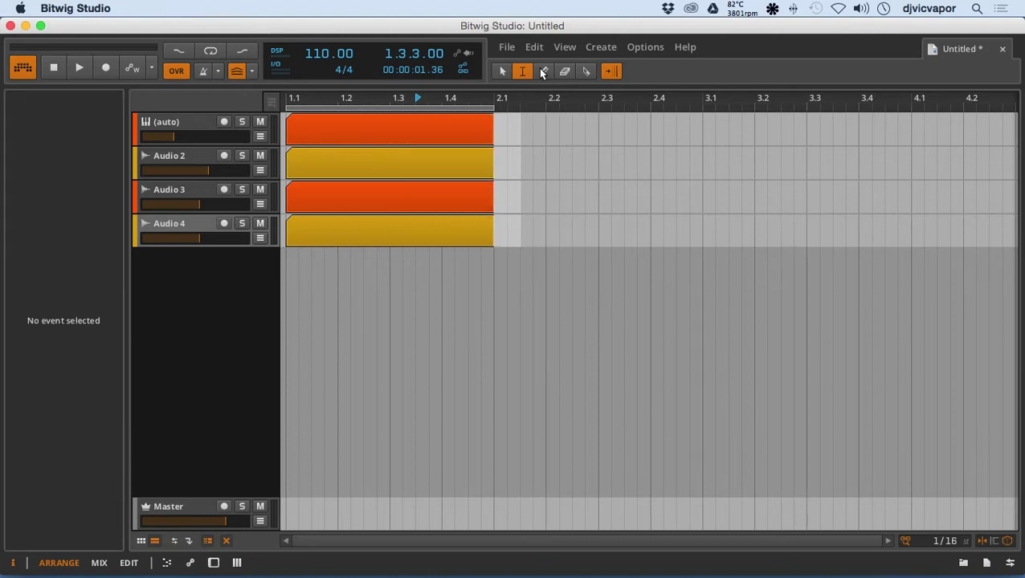
- With the Pencil tool, draw short clips at 1.3.3, 2.1.4, 2.4.2, 3.2.3, 2.4.1, 2.3.3 and an Audio 2 clip from 3.1 to 3.3
{"action": "left_click", "coordinate": [544, 71]}
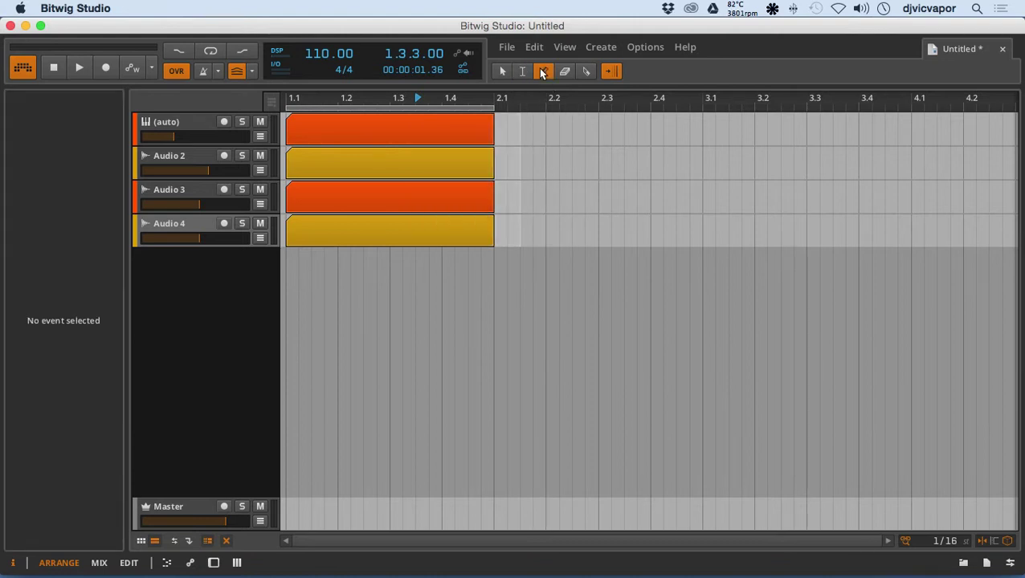
{"action": "left_click", "coordinate": [428, 161]}
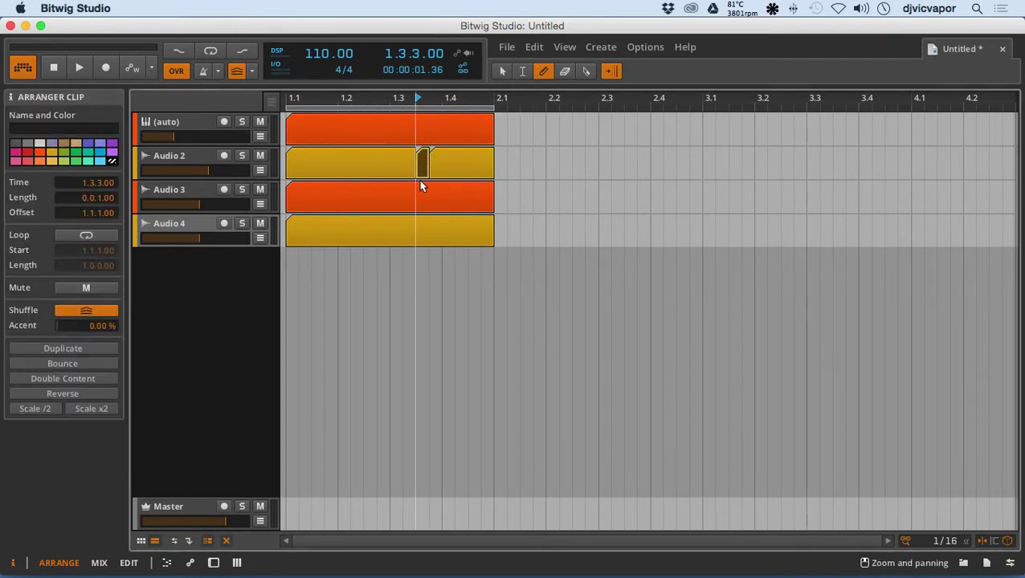
{"action": "left_click", "coordinate": [535, 197]}
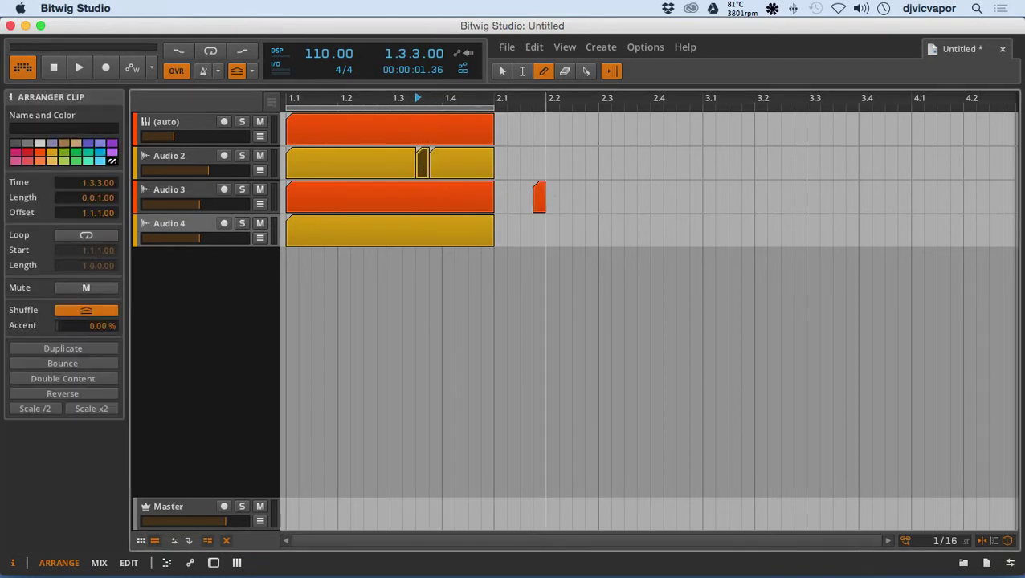
{"action": "left_click", "coordinate": [672, 229]}
{"action": "mouse_move", "coordinate": [691, 161]}
{"action": "left_mouse_down"}
{"action": "mouse_move", "coordinate": [768, 161]}
{"action": "mouse_move", "coordinate": [677, 161]}
{"action": "mouse_move", "coordinate": [820, 161]}
{"action": "mouse_move", "coordinate": [612, 161]}
{"action": "mouse_move", "coordinate": [807, 160]}
{"action": "left_mouse_up"}
{"action": "left_click", "coordinate": [787, 194]}
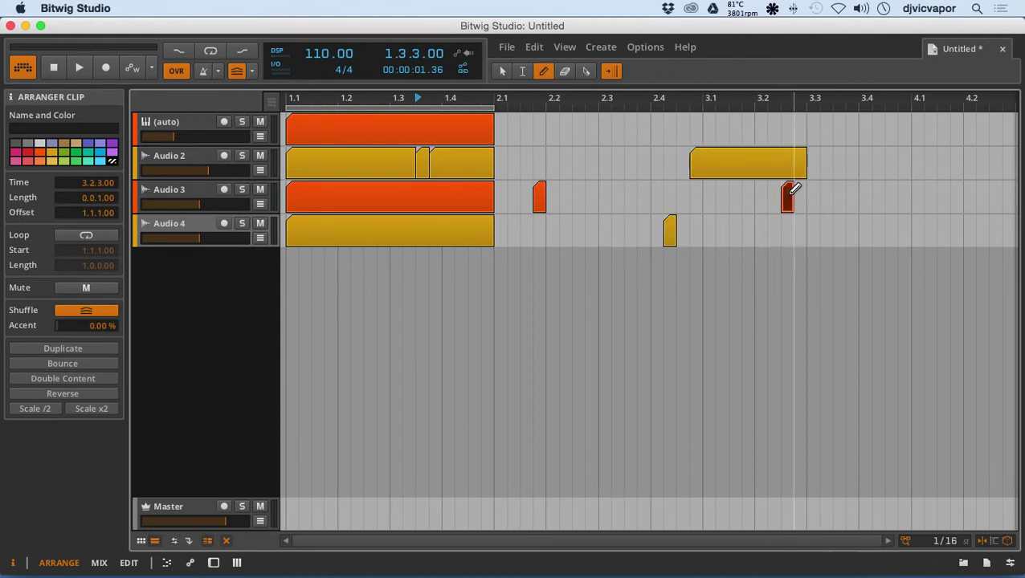
{"action": "left_click", "coordinate": [656, 194]}
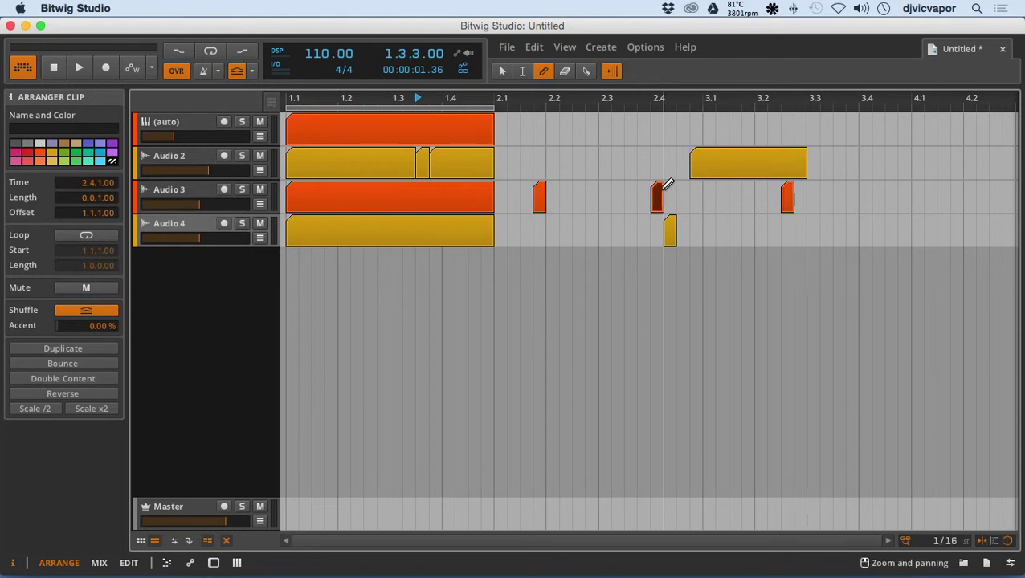
{"action": "left_click", "coordinate": [639, 130]}
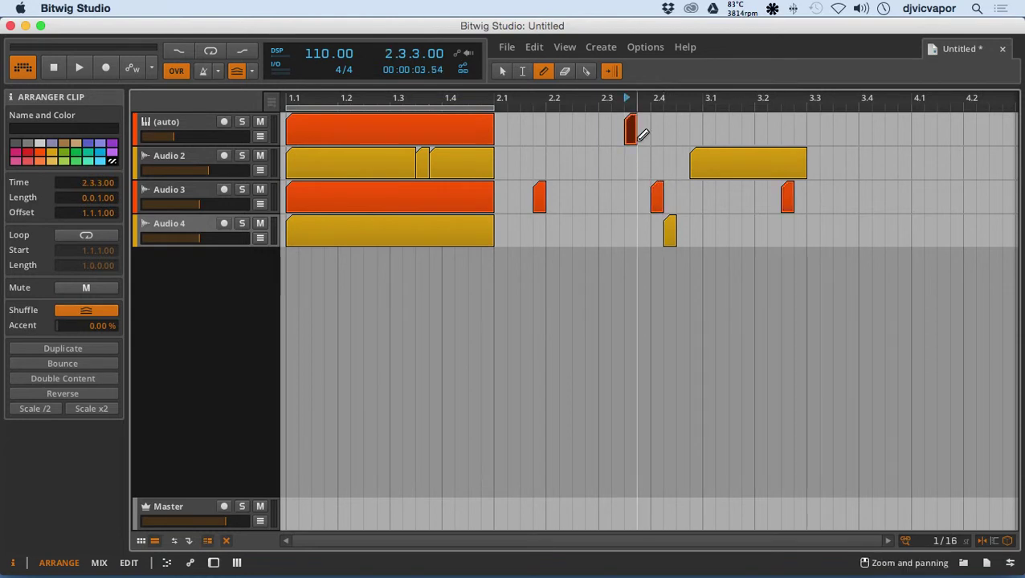
- Draw short clips inside the Audio 3 first-bar clip near 1.4.3 and 1.3, and inside Audio 4 at 1.2.4
{"action": "left_click", "coordinate": [474, 195]}
{"action": "left_click", "coordinate": [393, 196]}
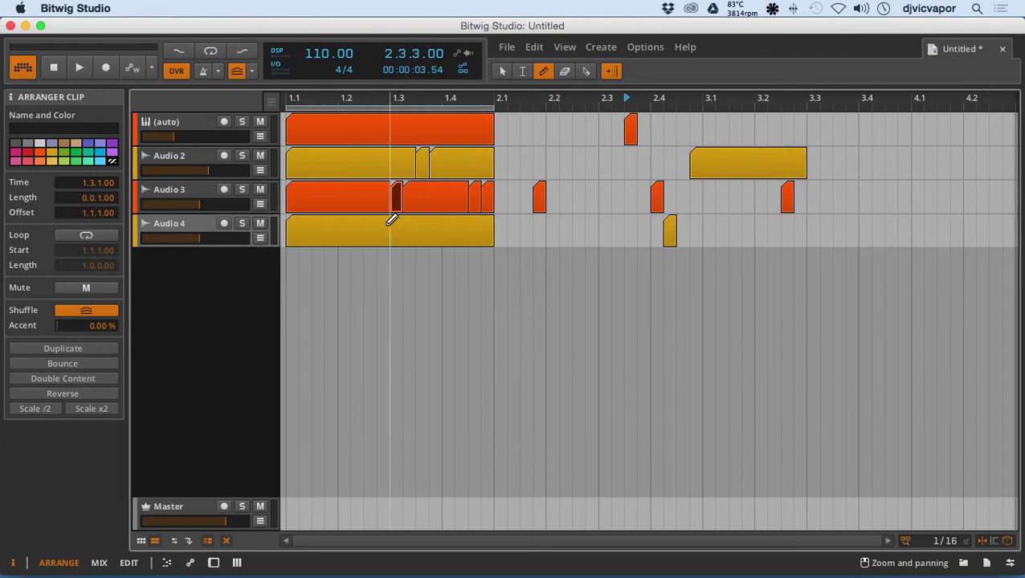
{"action": "left_click", "coordinate": [383, 232]}
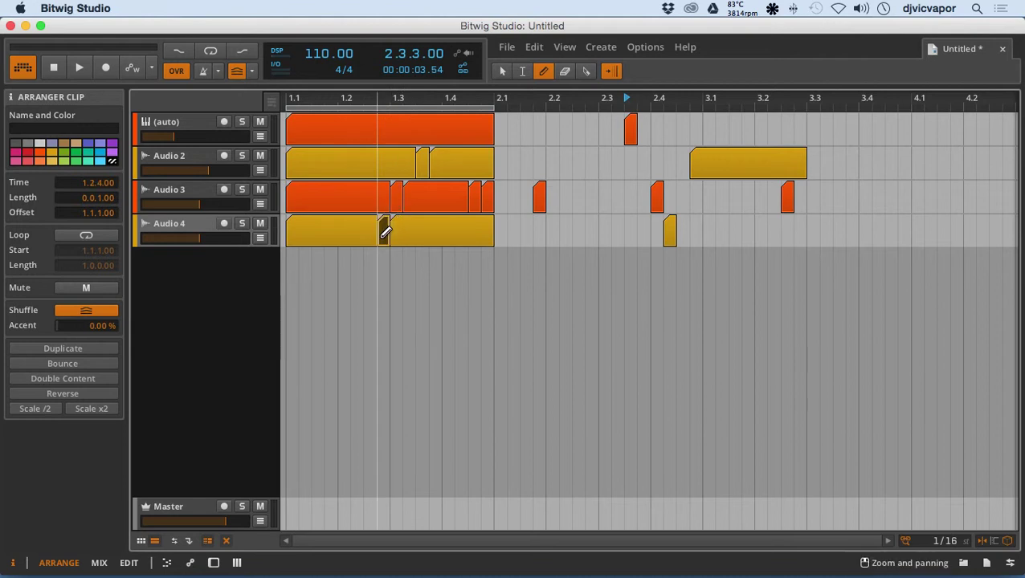
- Rubber-band select the six clips drawn after bar 2 and delete them
{"action": "left_click", "coordinate": [565, 73]}
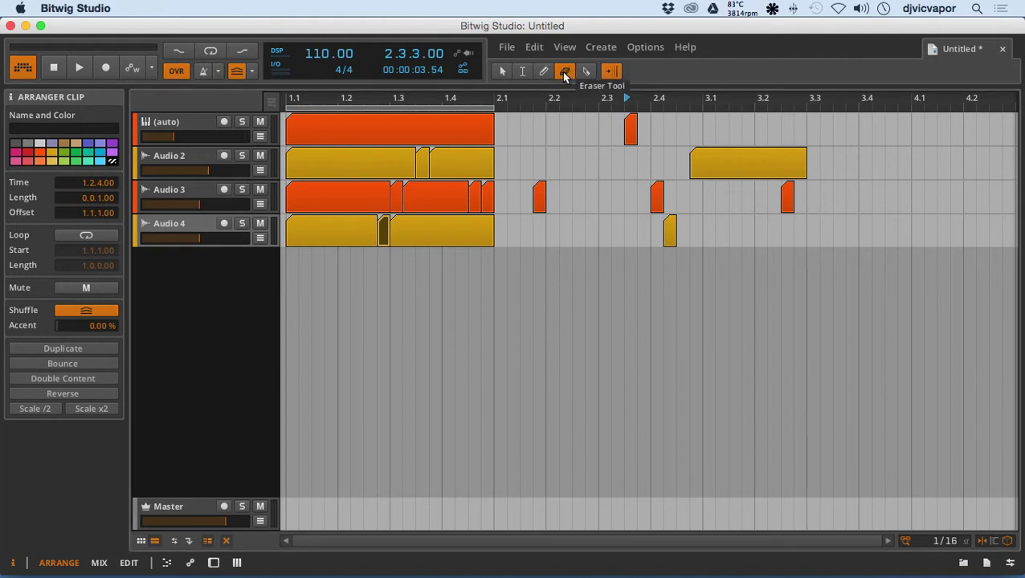
{"action": "left_click", "coordinate": [499, 68]}
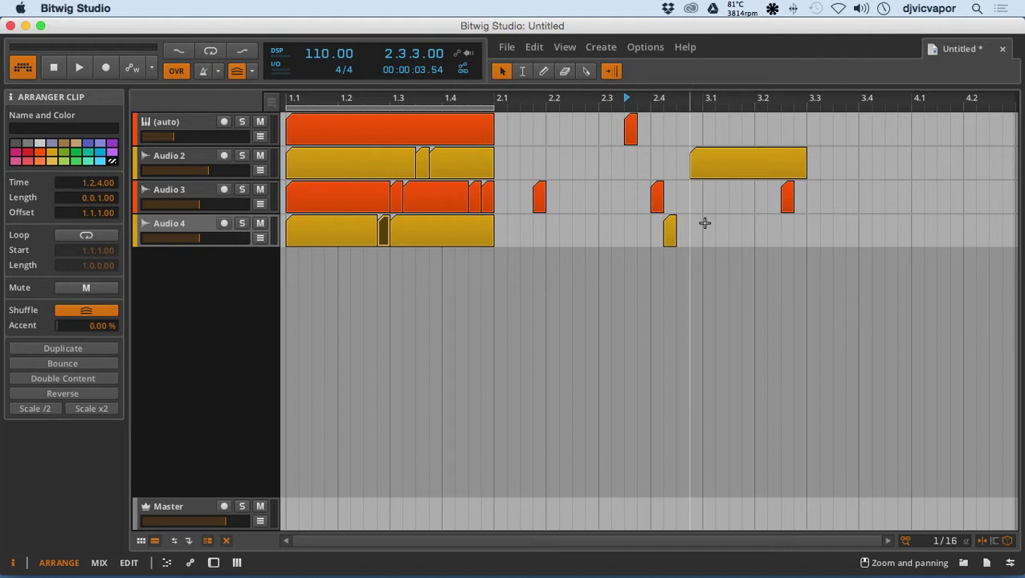
{"action": "left_click_drag", "start_coordinate": [811, 237], "coordinate": [537, 130]}
{"action": "key", "text": "Delete"}
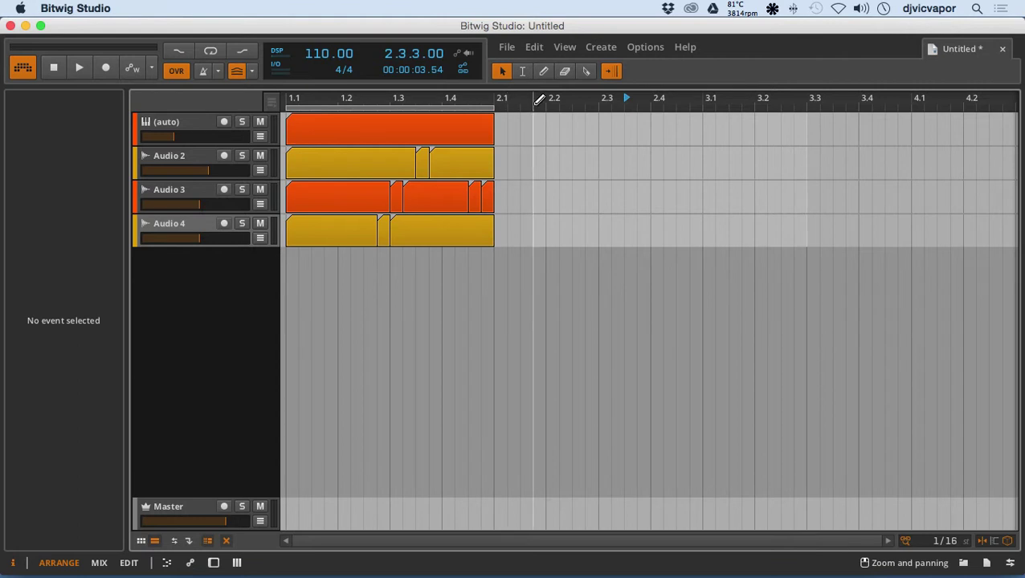
{"action": "left_click", "coordinate": [565, 72]}
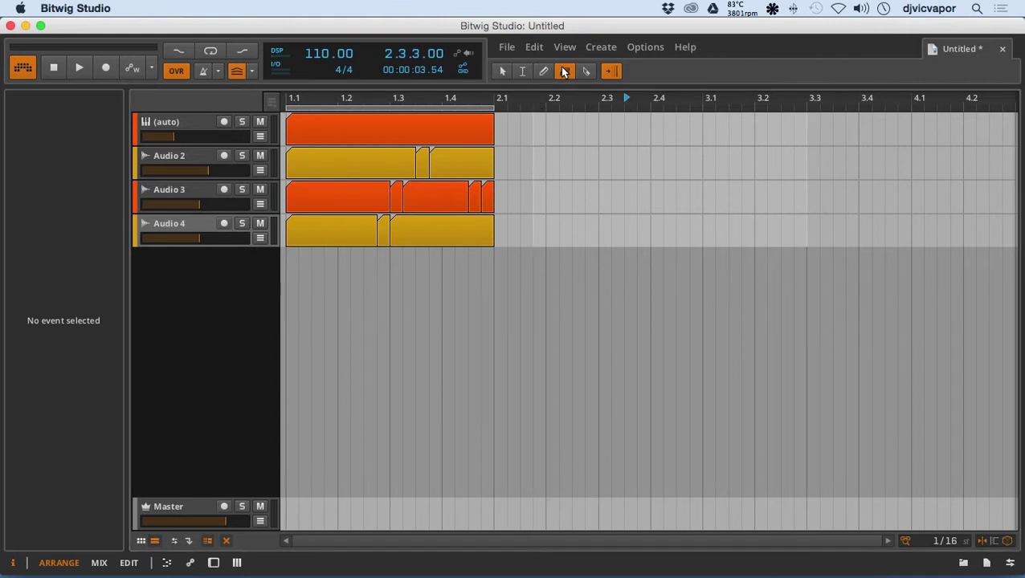
{"action": "left_click", "coordinate": [479, 127]}
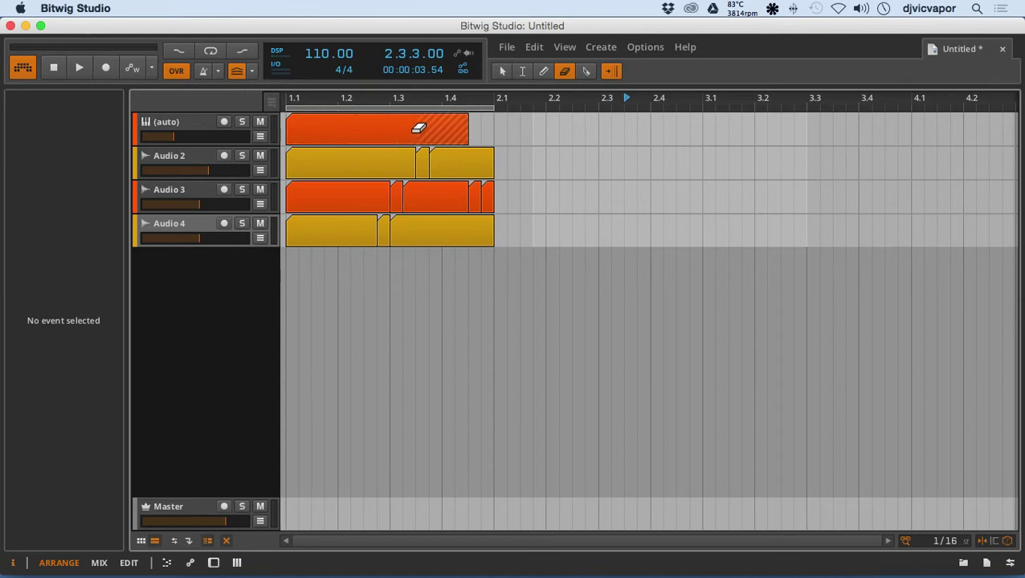
{"action": "left_click", "coordinate": [345, 131]}
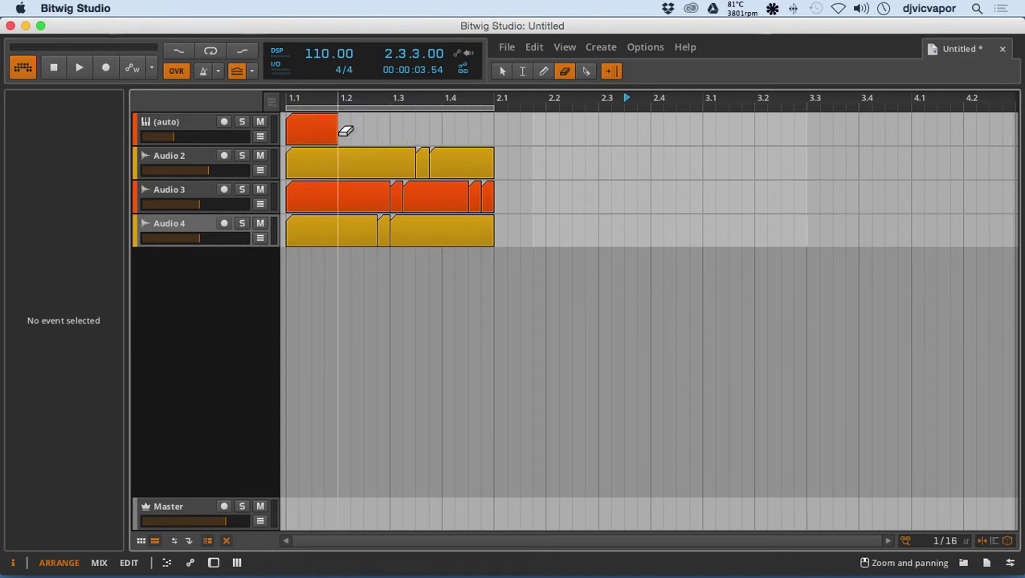
{"action": "key", "text": "super+z"}
{"action": "key", "text": "super+z"}
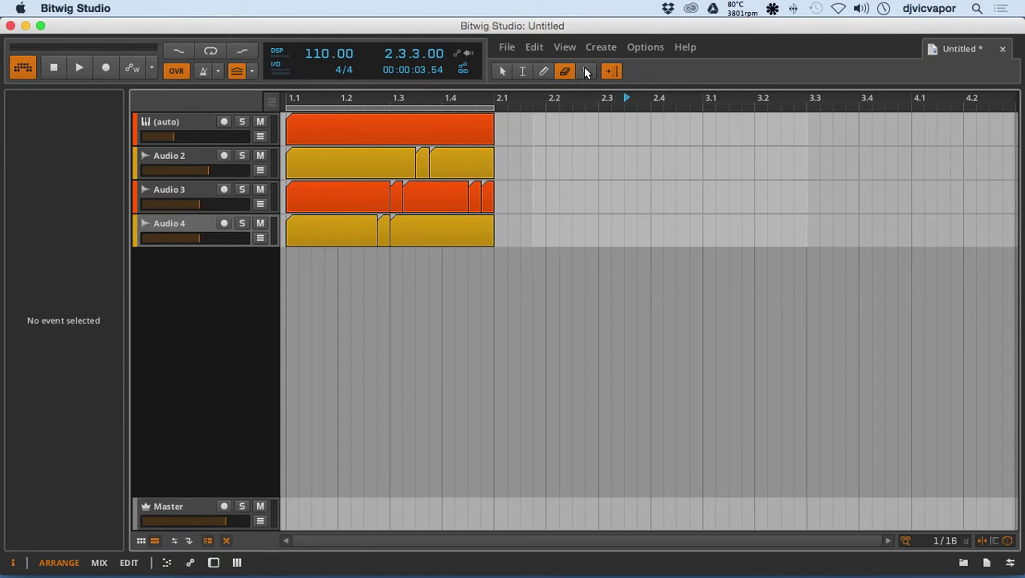
- With the Knife tool, cut the Audio 4 clip into slices at 1.4.1, 1.4.2 and down to near 1.2.3
{"action": "left_click", "coordinate": [585, 71]}
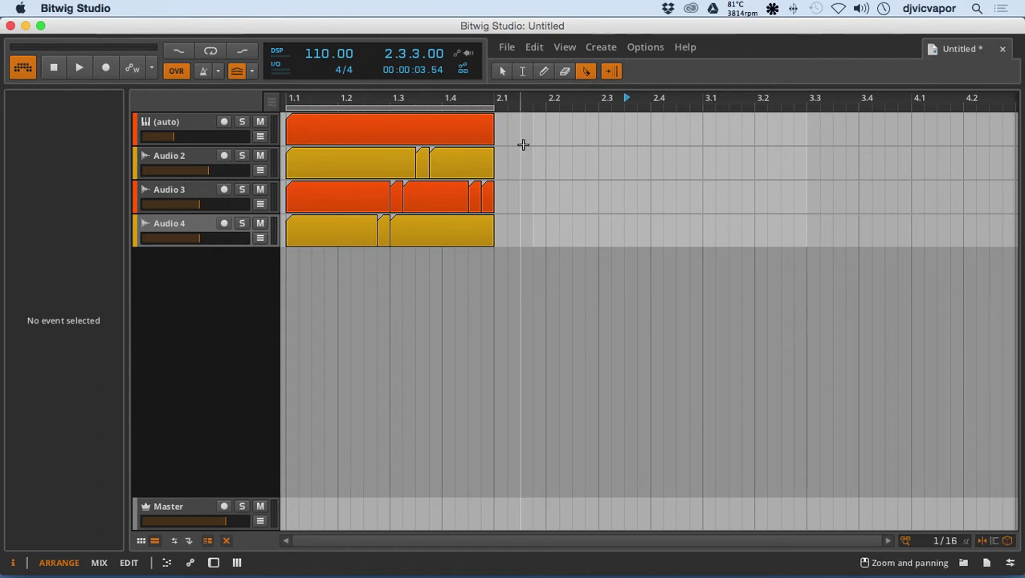
{"action": "left_click", "coordinate": [451, 233]}
{"action": "left_click", "coordinate": [448, 233]}
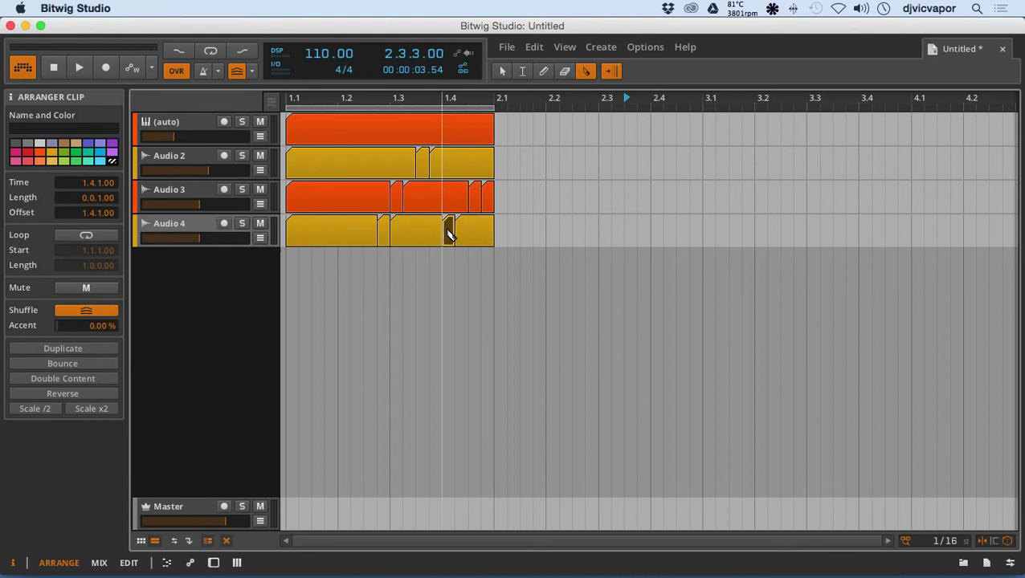
{"action": "left_click", "coordinate": [431, 233]}
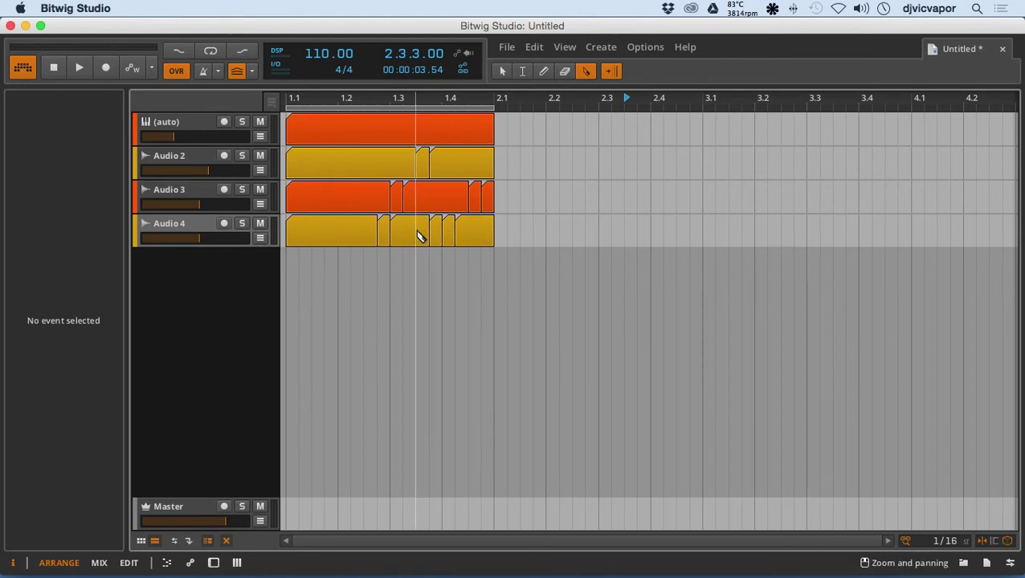
{"action": "left_click", "coordinate": [418, 235]}
{"action": "left_click", "coordinate": [405, 236]}
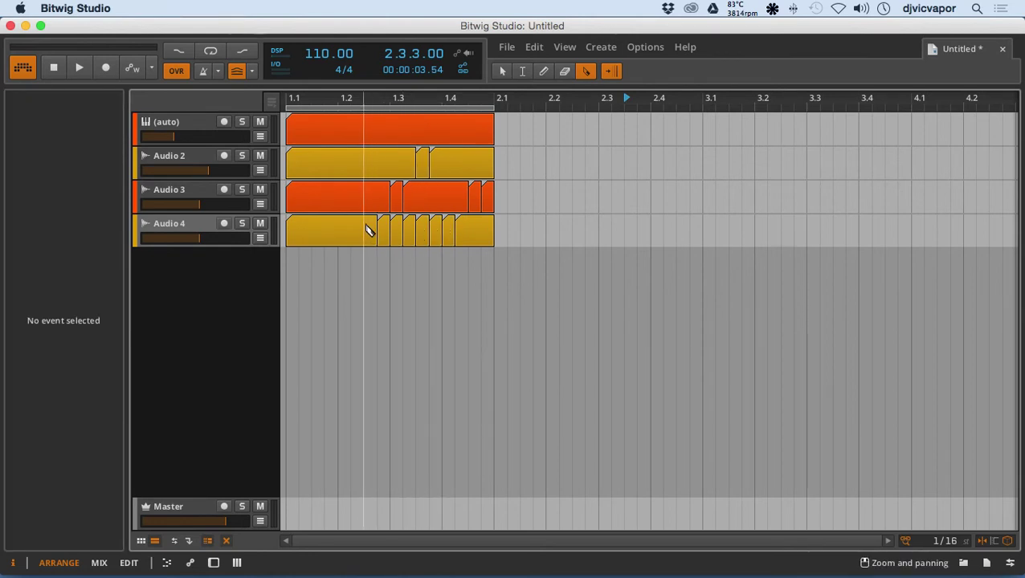
{"action": "left_click", "coordinate": [367, 230]}
- Cut the Audio 3 clip near 1.2.3 and slice the Audio 2 clip near 1.3 and between 1.3 and 2.1
{"action": "left_click", "coordinate": [366, 201]}
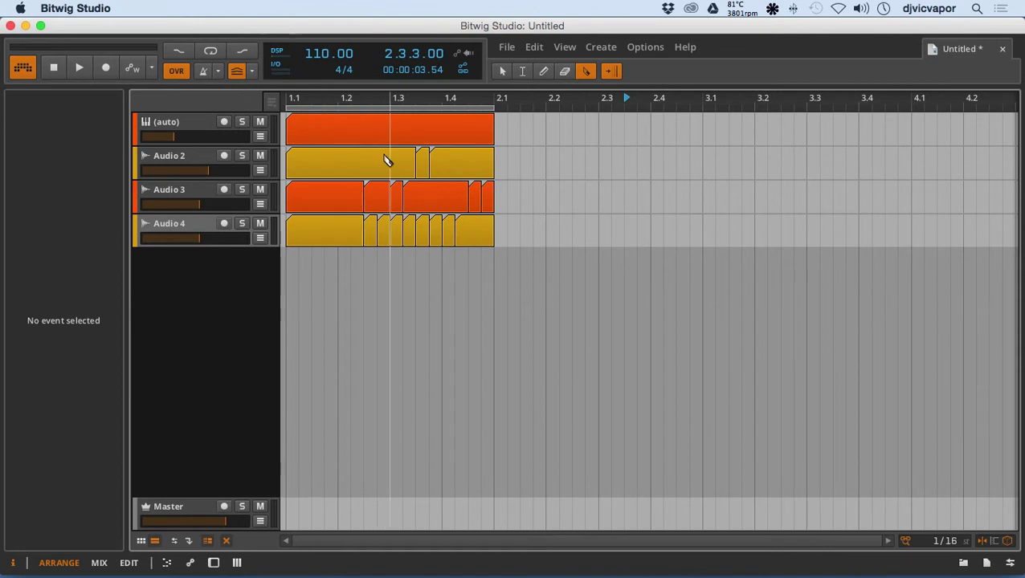
{"action": "left_click", "coordinate": [387, 161]}
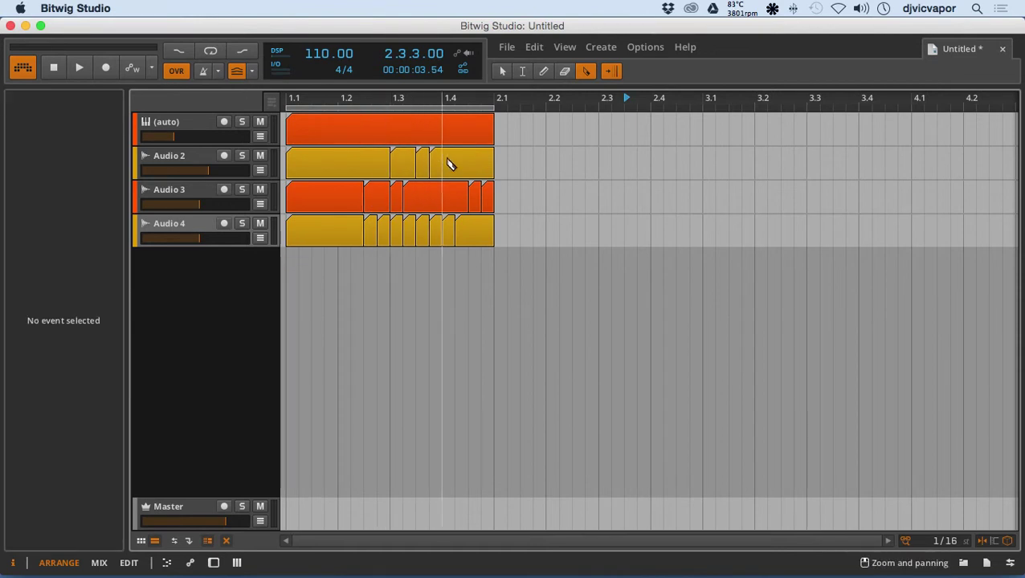
{"action": "left_click", "coordinate": [451, 160]}
{"action": "left_click", "coordinate": [459, 165]}
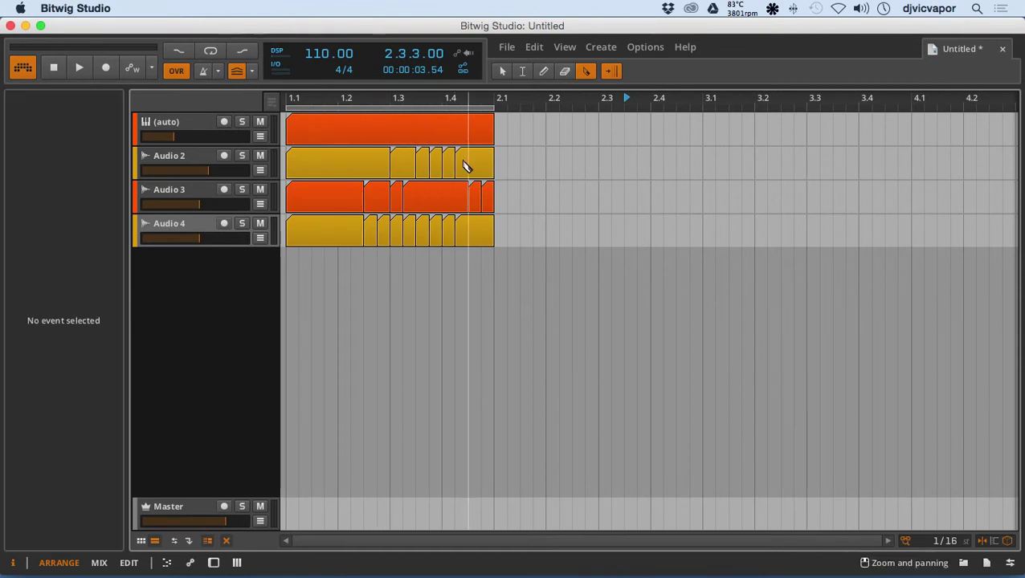
{"action": "left_click", "coordinate": [468, 164]}
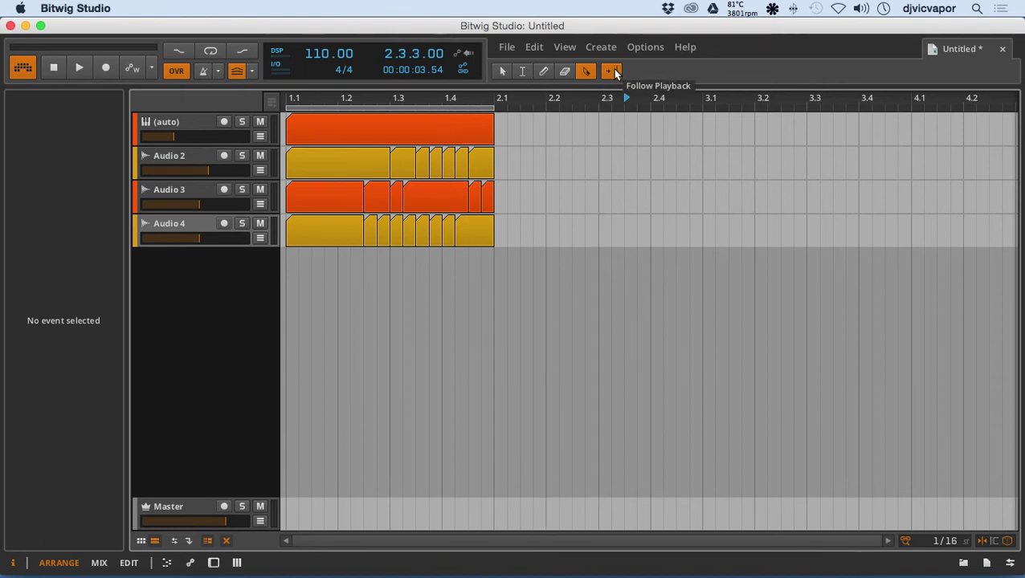
{"action": "left_click", "coordinate": [613, 70]}
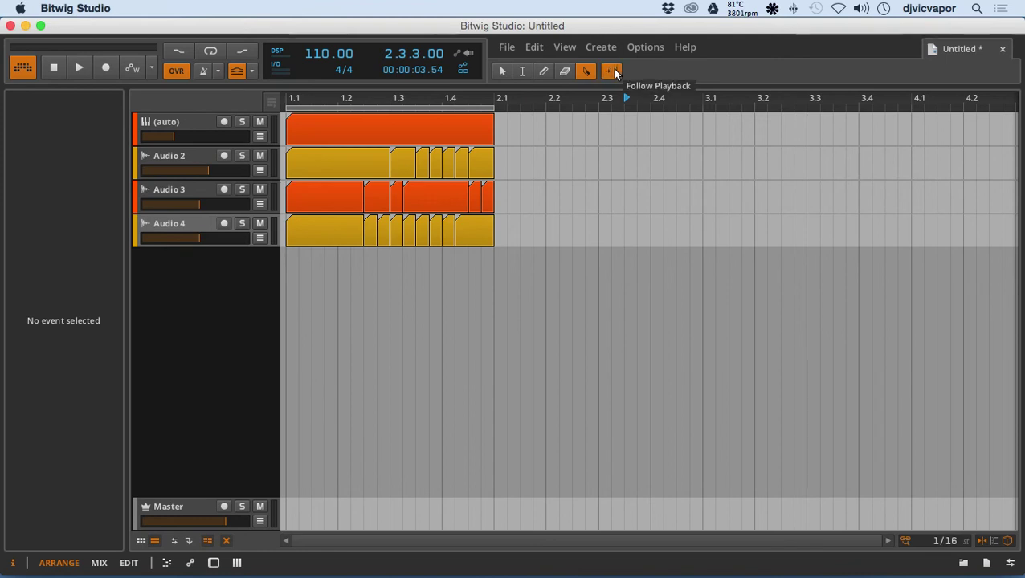